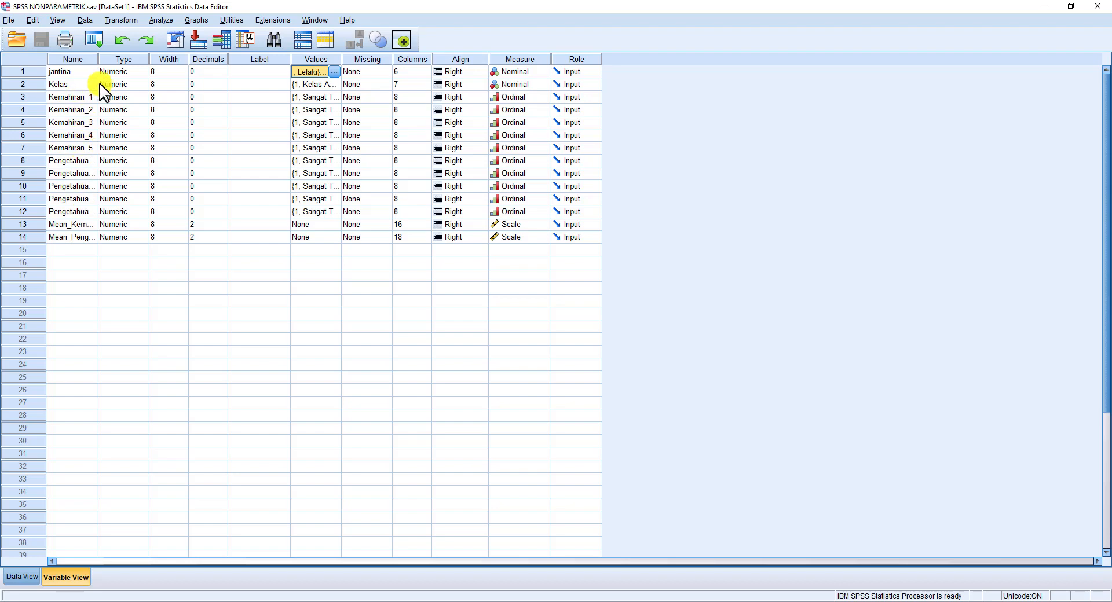
- Widen the Name column to fit the full variable names, and switch to the data values
{"action": "left_click_drag", "start_coordinate": [98, 59], "coordinate": [144, 59]}
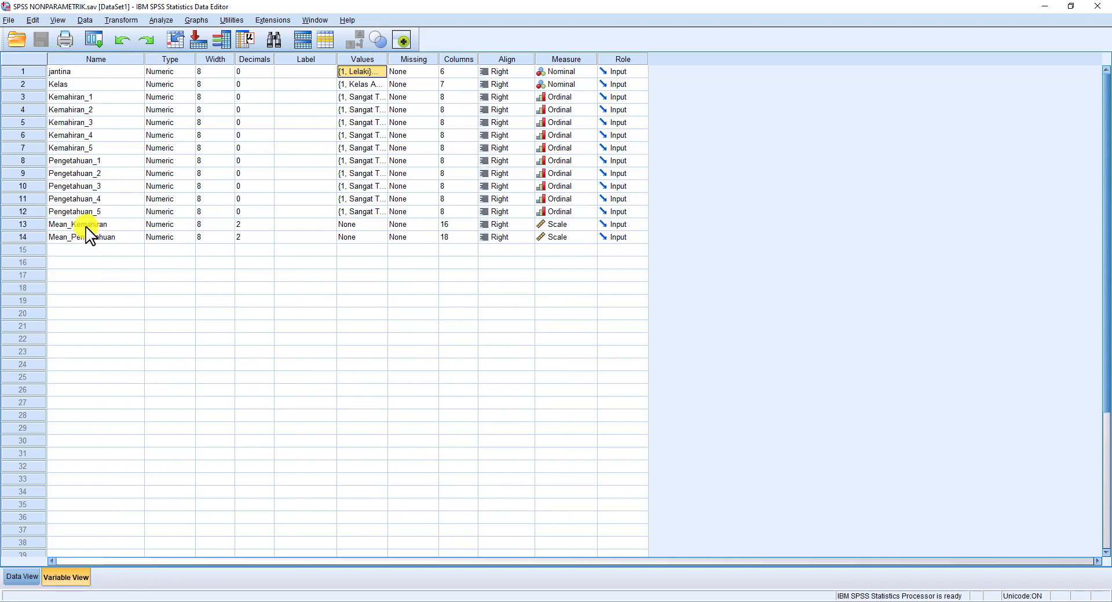
{"action": "left_click", "coordinate": [86, 226]}
{"action": "left_click", "coordinate": [80, 238]}
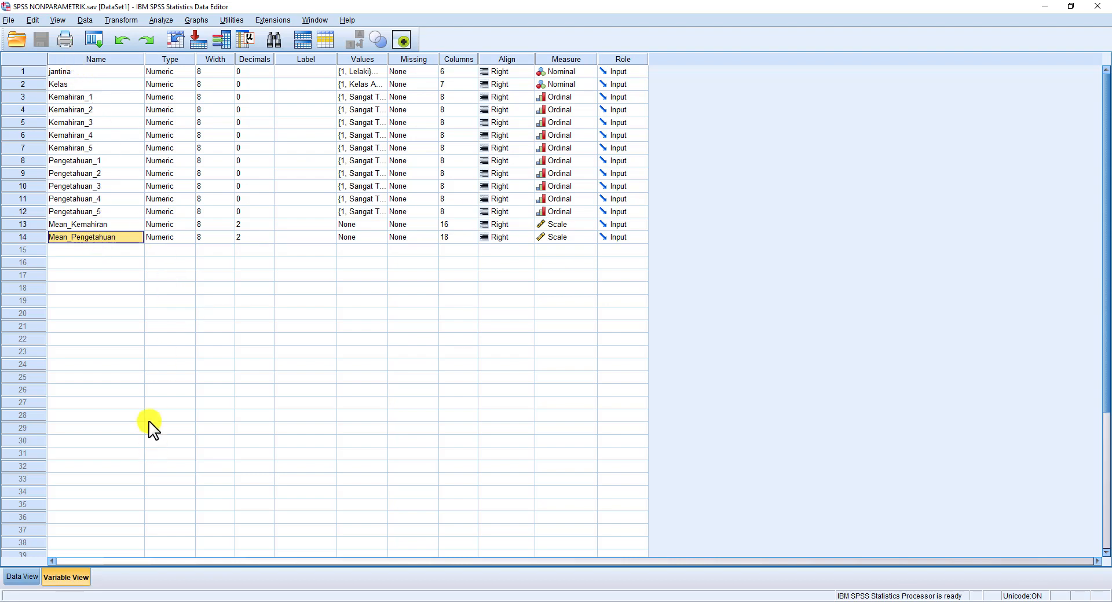
{"action": "left_click", "coordinate": [34, 578]}
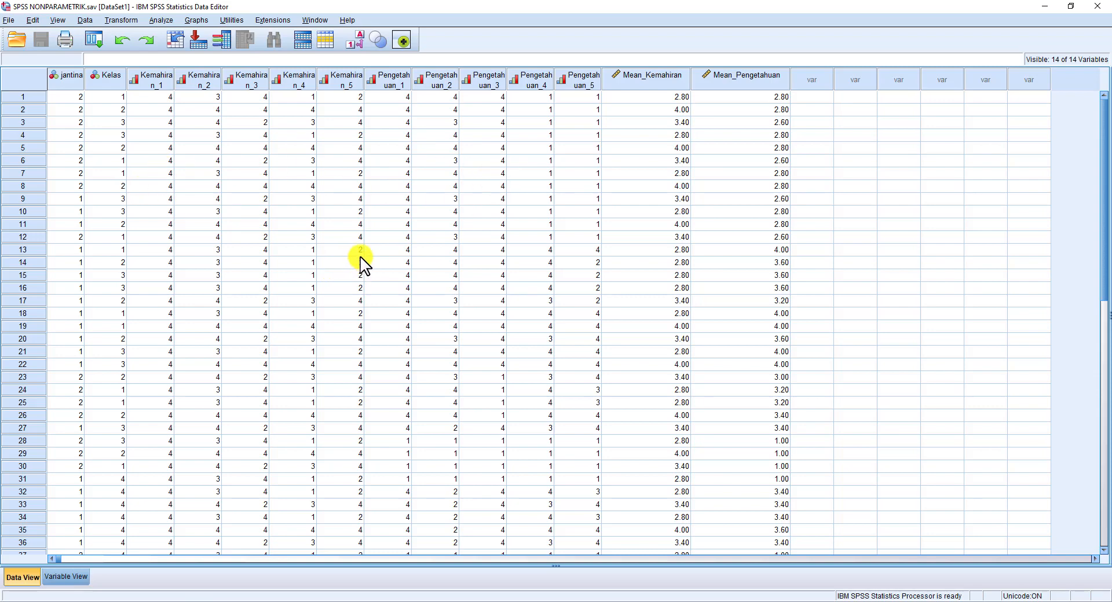
- Set up a legacy nonparametric test for two independent samples with Mean_Kemahiran as the test variable
{"action": "left_click", "coordinate": [162, 20]}
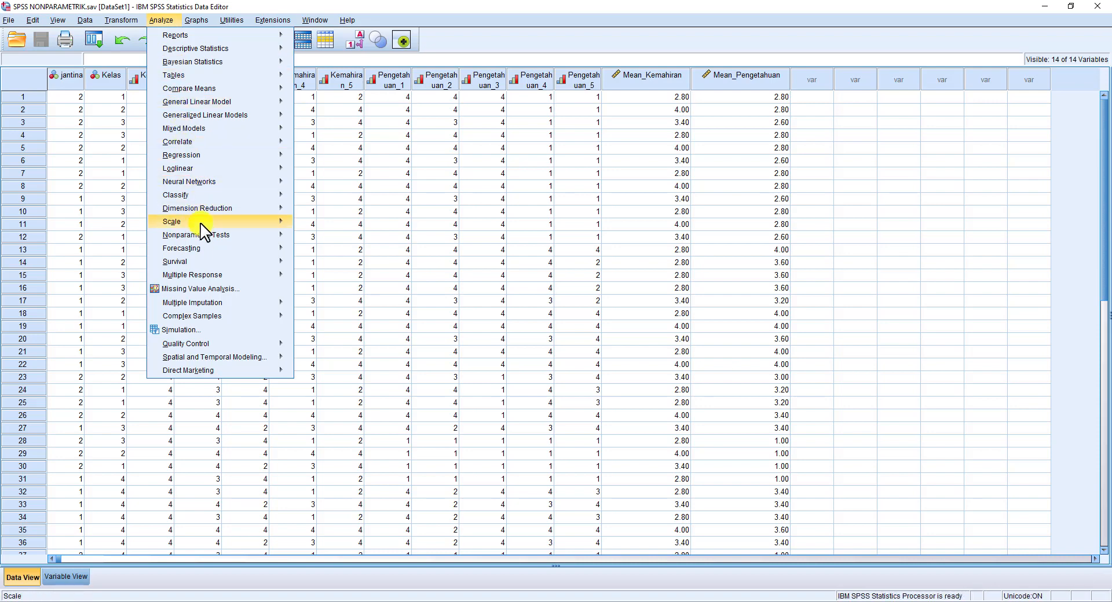
{"action": "mouse_move", "coordinate": [200, 238]}
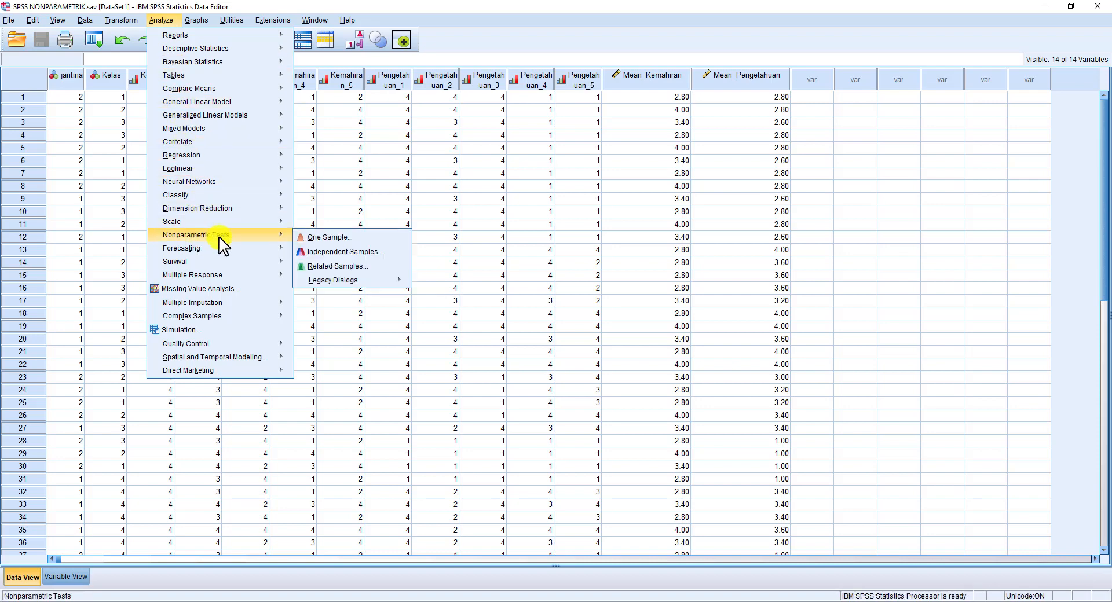
{"action": "mouse_move", "coordinate": [351, 285]}
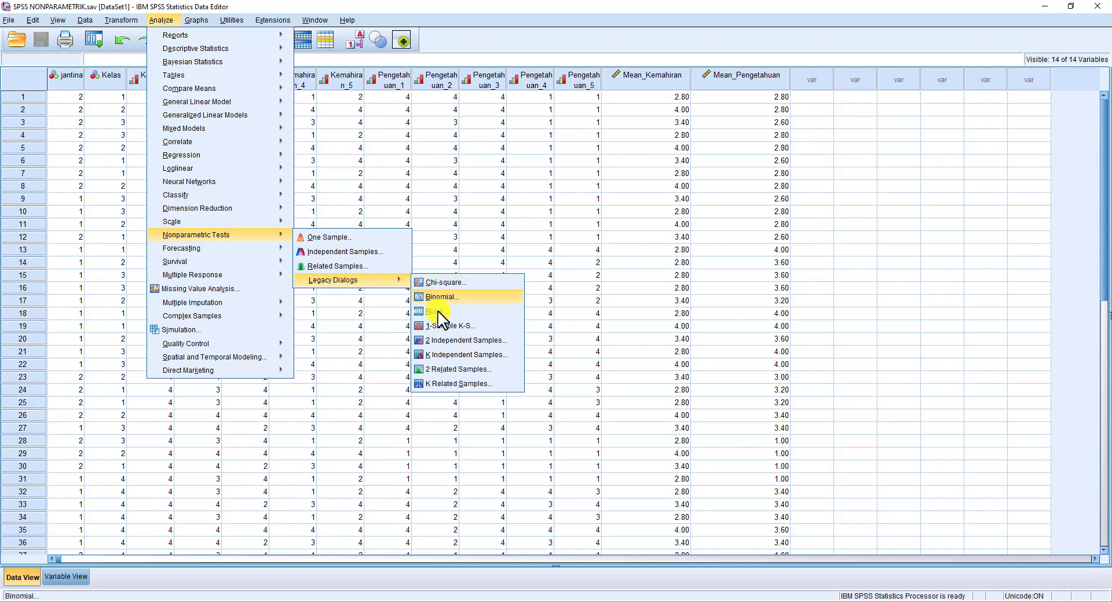
{"action": "left_click", "coordinate": [452, 347]}
{"action": "left_click_drag", "start_coordinate": [465, 140], "coordinate": [418, 145]}
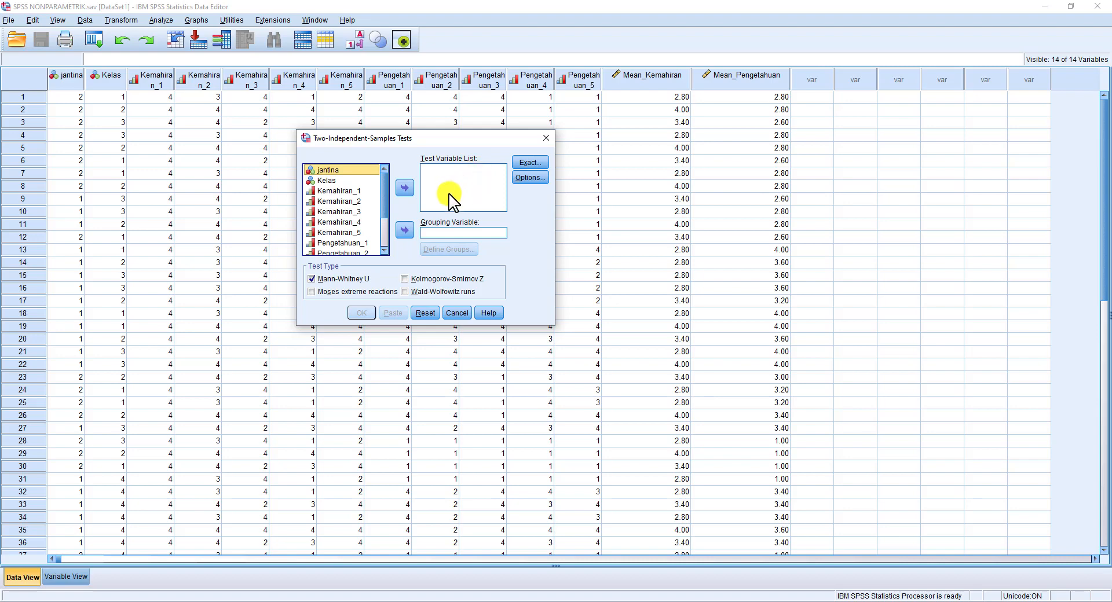
{"action": "scroll", "coordinate": [379, 237], "scroll_direction": "down", "scroll_amount": 2}
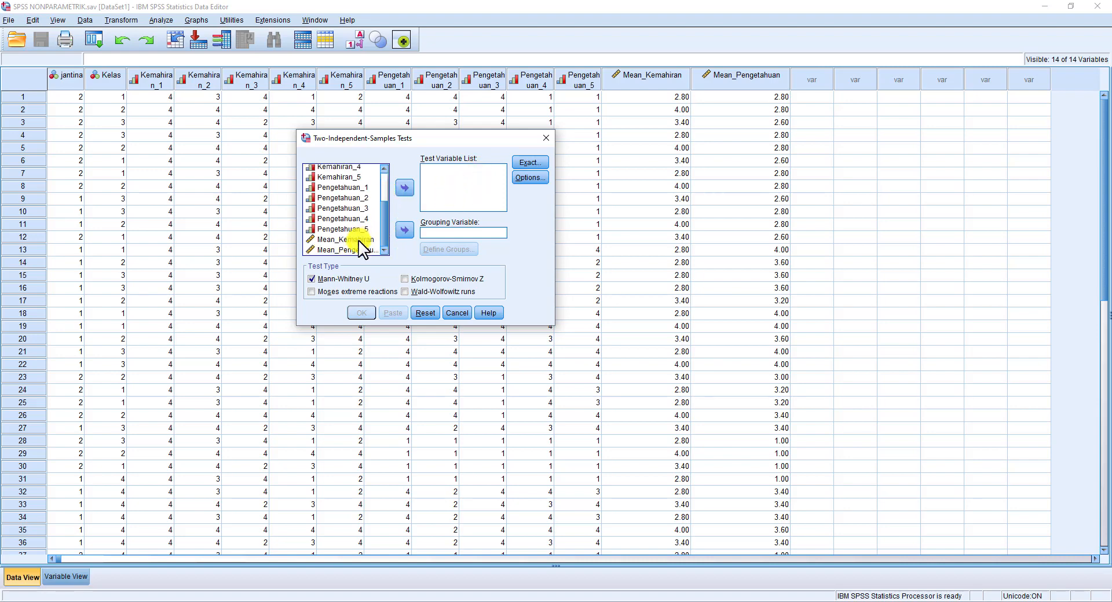
{"action": "left_click", "coordinate": [359, 240]}
{"action": "left_click", "coordinate": [405, 187]}
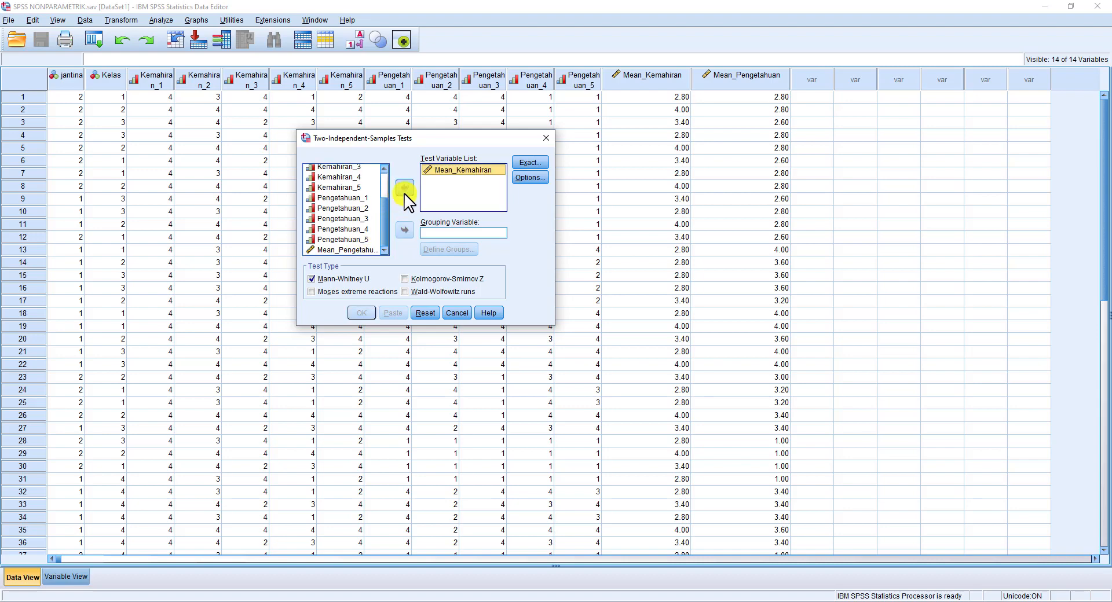
- Assign jantina as the grouping variable and define its groups as 1 and 2
{"action": "scroll", "coordinate": [383, 224], "scroll_direction": "up", "scroll_amount": 2}
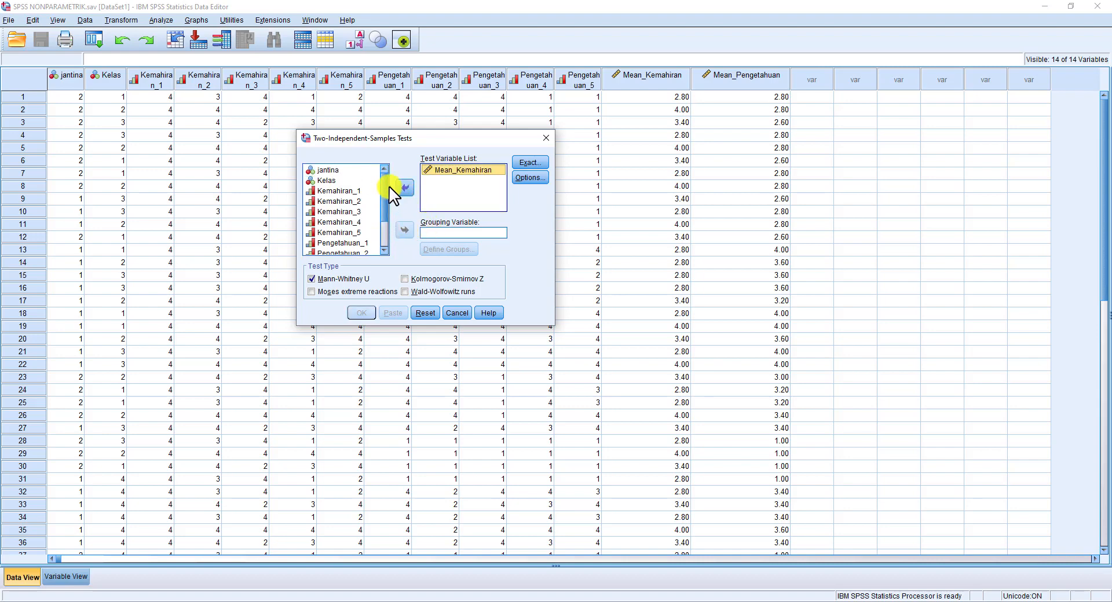
{"action": "left_click", "coordinate": [330, 171]}
{"action": "left_click", "coordinate": [405, 230]}
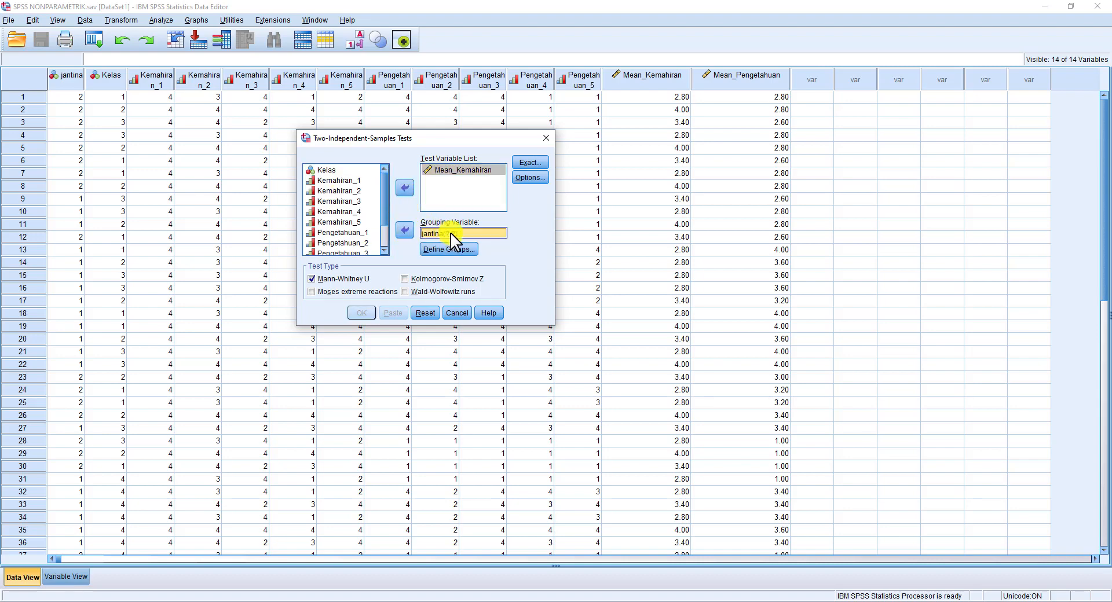
{"action": "left_click", "coordinate": [451, 251]}
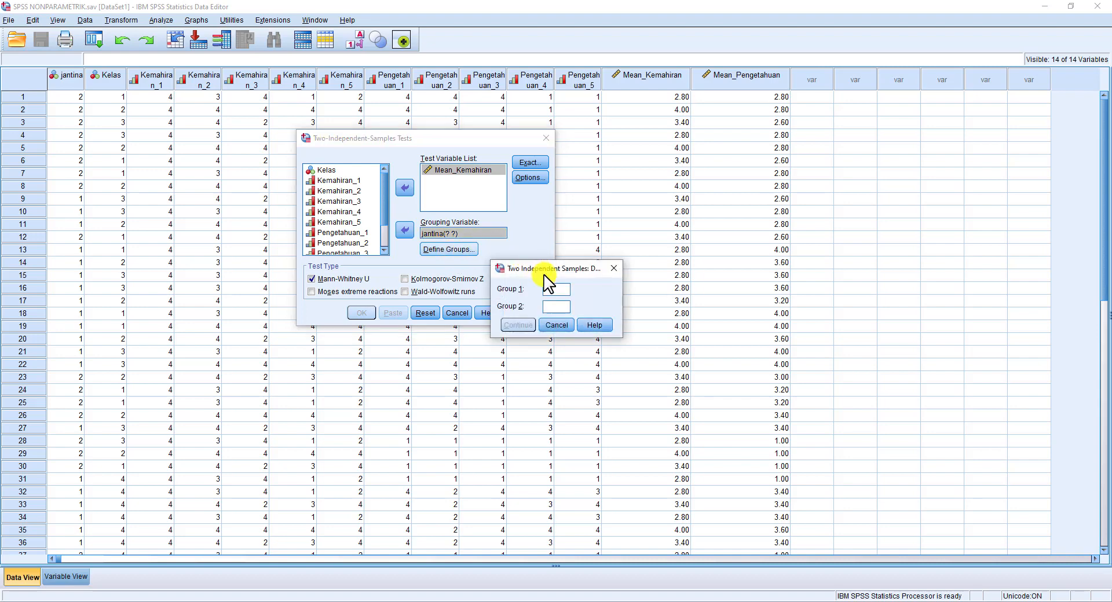
{"action": "left_click", "coordinate": [557, 290]}
{"action": "type", "text": "1"}
{"action": "left_click", "coordinate": [558, 307]}
{"action": "type", "text": "2"}
{"action": "left_click", "coordinate": [514, 326]}
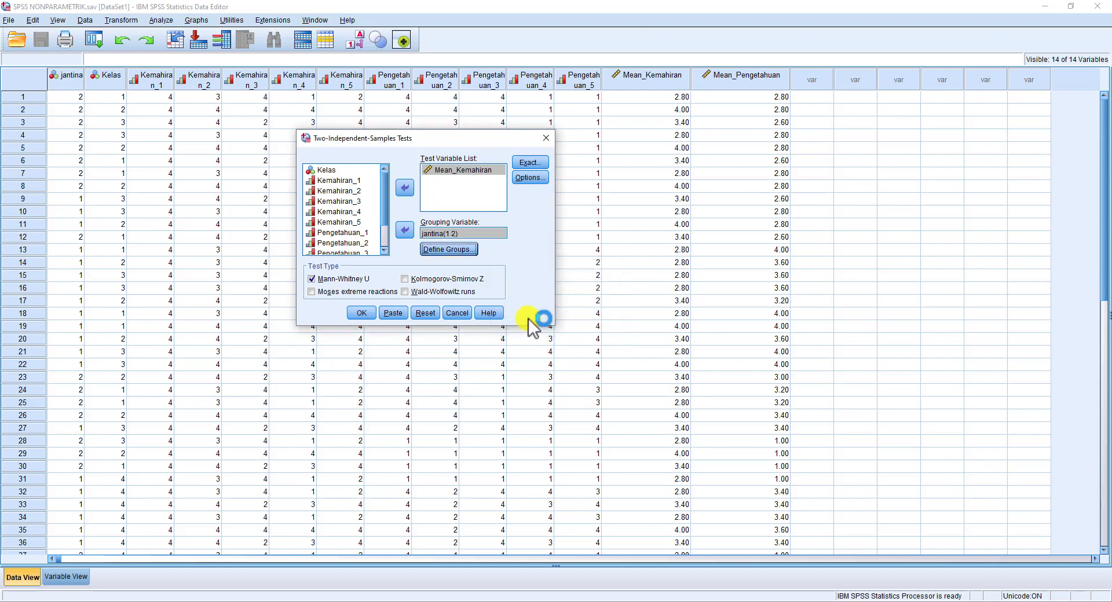
- Include descriptive statistics in the test options and run the Mann-Whitney U test
{"action": "left_click", "coordinate": [528, 184]}
{"action": "left_click_drag", "start_coordinate": [517, 156], "coordinate": [634, 148]}
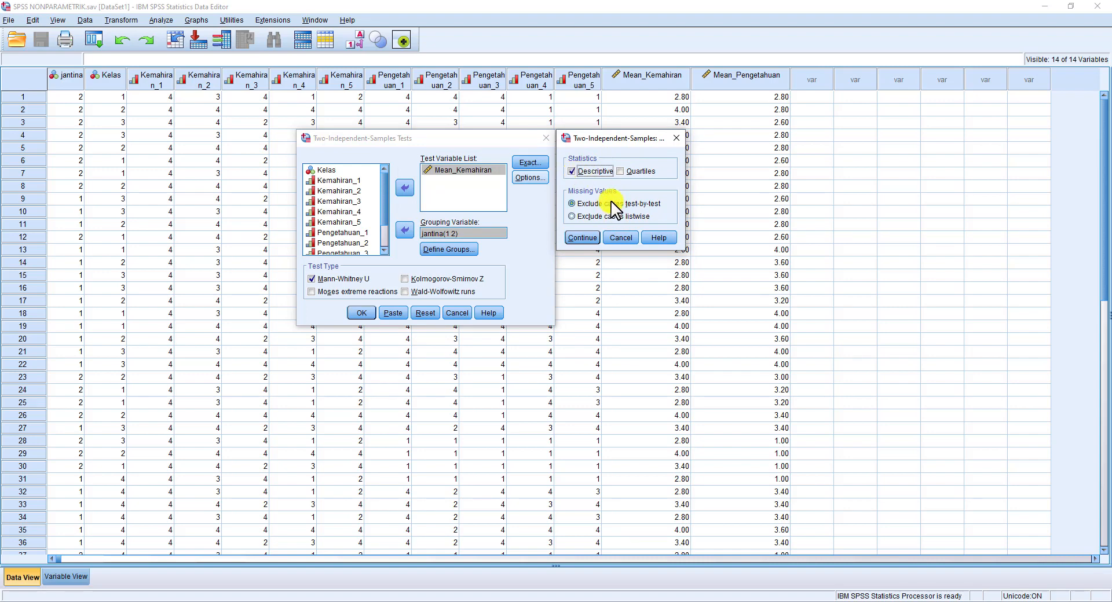
{"action": "left_click", "coordinate": [583, 237]}
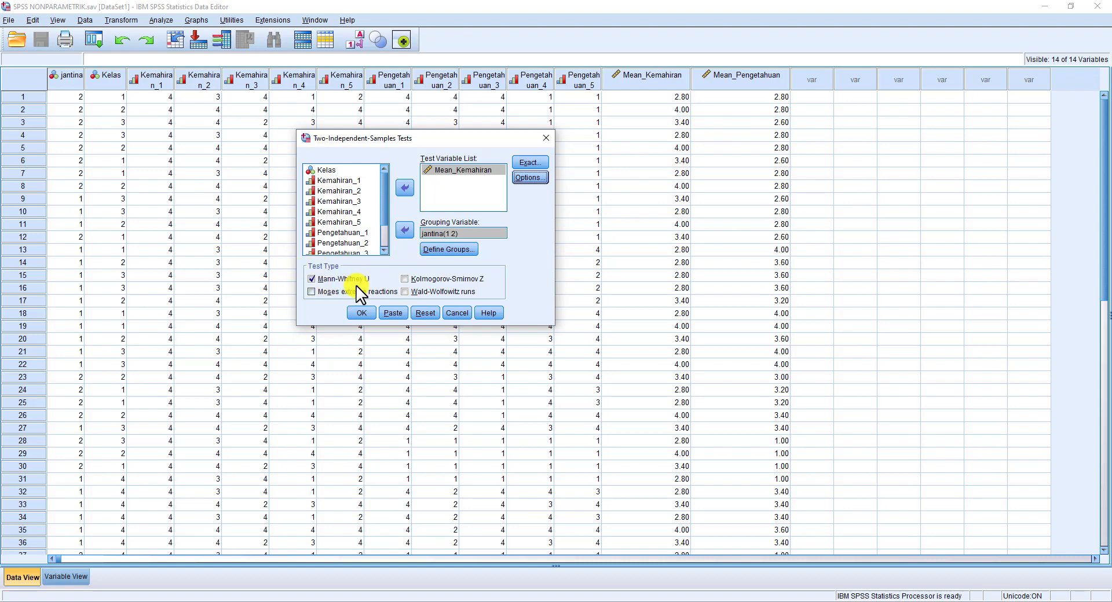
{"action": "left_click", "coordinate": [366, 313]}
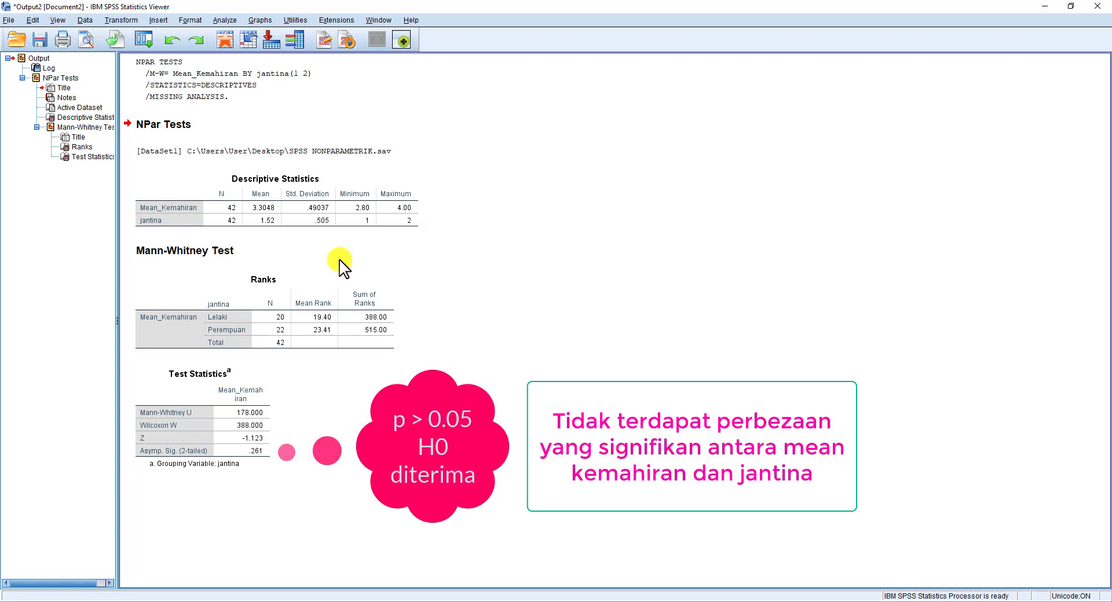
- Reopen the legacy two-independent-samples test and replace Mean_Kemahiran with Mean_Pengetahuan as the test variable
{"action": "left_click", "coordinate": [217, 20]}
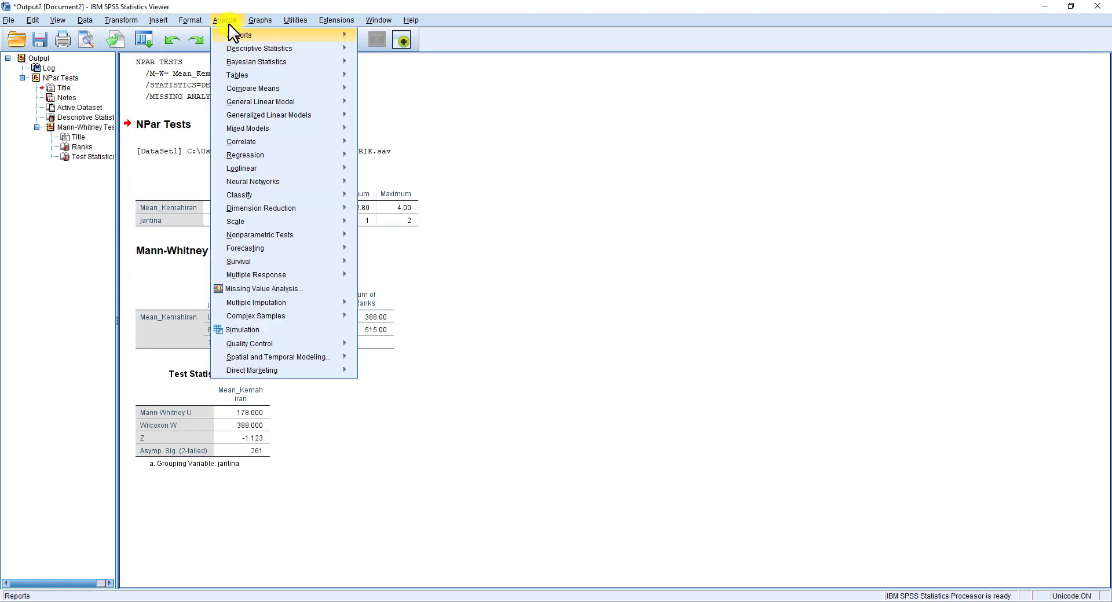
{"action": "mouse_move", "coordinate": [297, 234]}
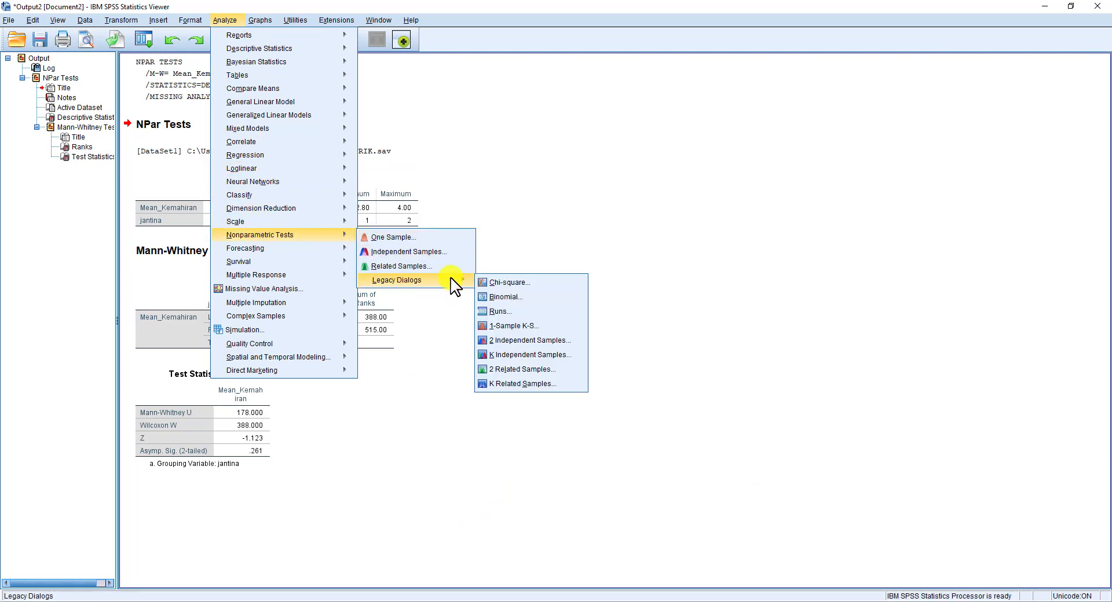
{"action": "left_click", "coordinate": [504, 342]}
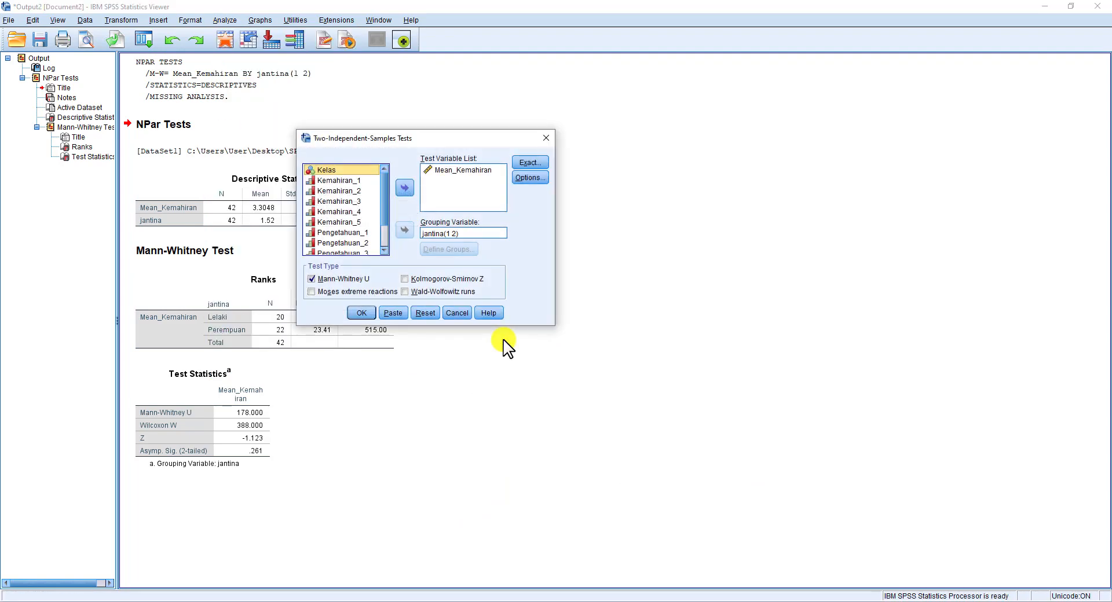
{"action": "left_click", "coordinate": [466, 171]}
{"action": "left_click", "coordinate": [405, 187]}
{"action": "scroll", "coordinate": [365, 254], "scroll_direction": "down", "scroll_amount": 1}
{"action": "left_click", "coordinate": [355, 253]}
{"action": "left_click", "coordinate": [404, 188]}
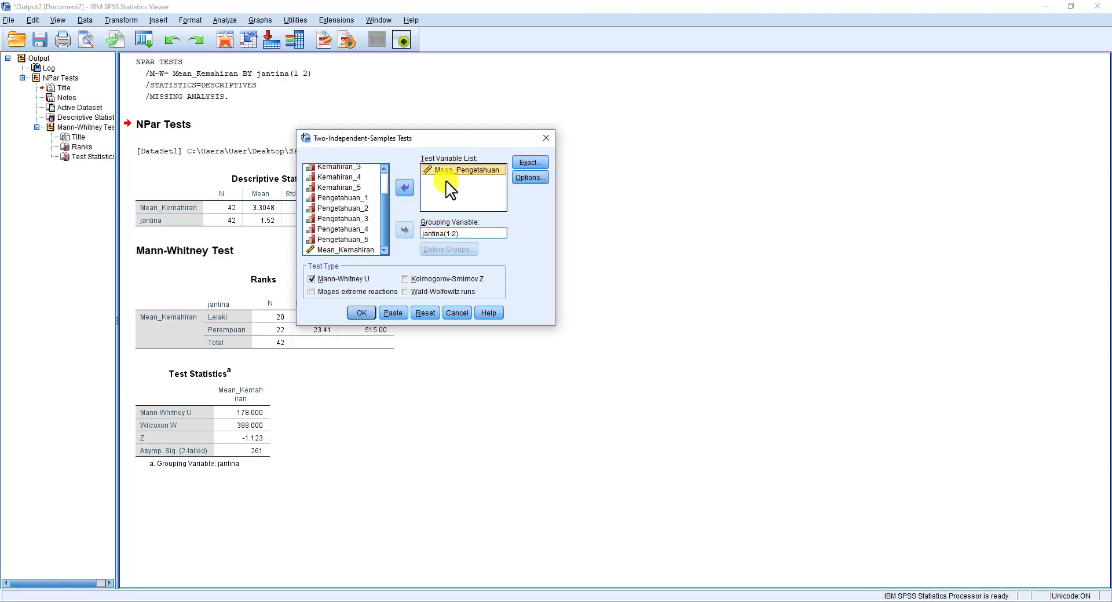
- Run the Mann-Whitney U test for Mean_Pengetahuan and compare its output tables with those for Mean_Kemahiran
{"action": "left_click", "coordinate": [363, 312]}
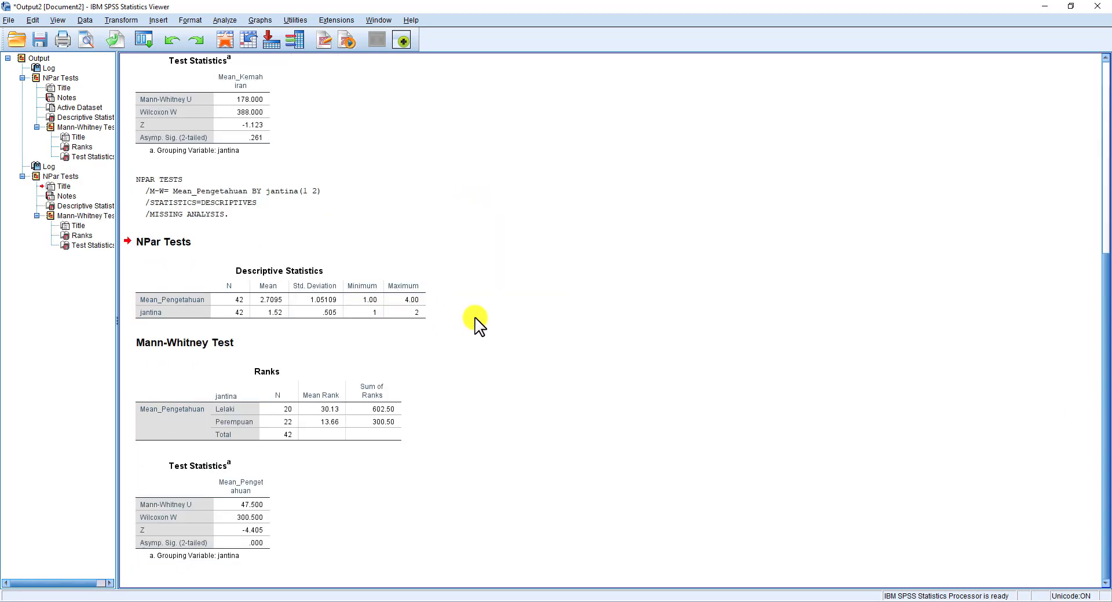
{"action": "scroll", "coordinate": [141, 255], "scroll_direction": "down", "scroll_amount": 1}
{"action": "scroll", "coordinate": [476, 504], "scroll_direction": "up", "scroll_amount": 6}
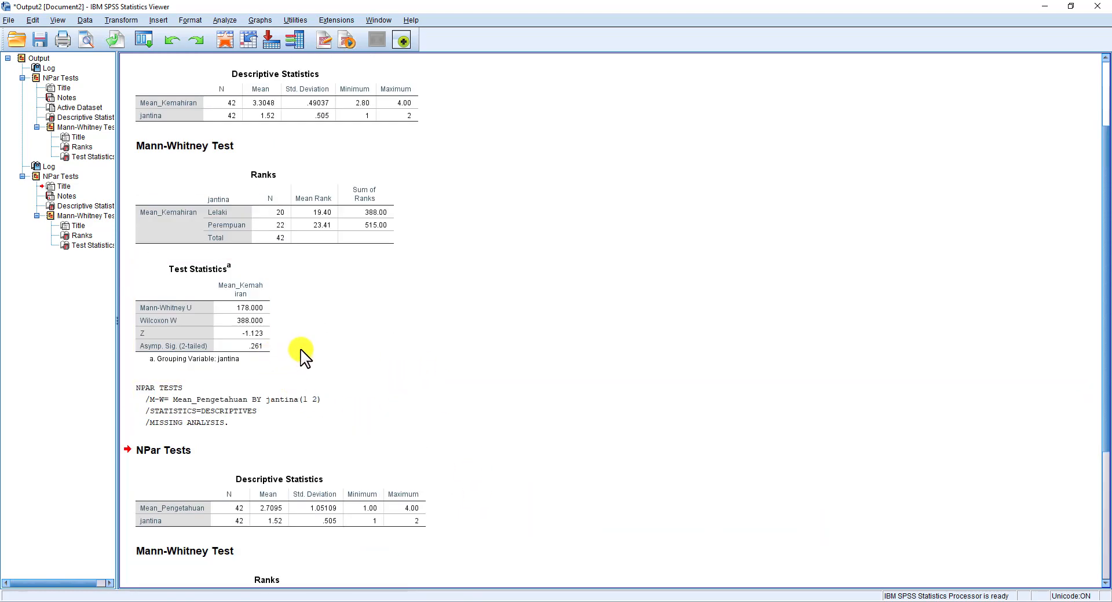
{"action": "scroll", "coordinate": [302, 353], "scroll_direction": "down", "scroll_amount": 6}
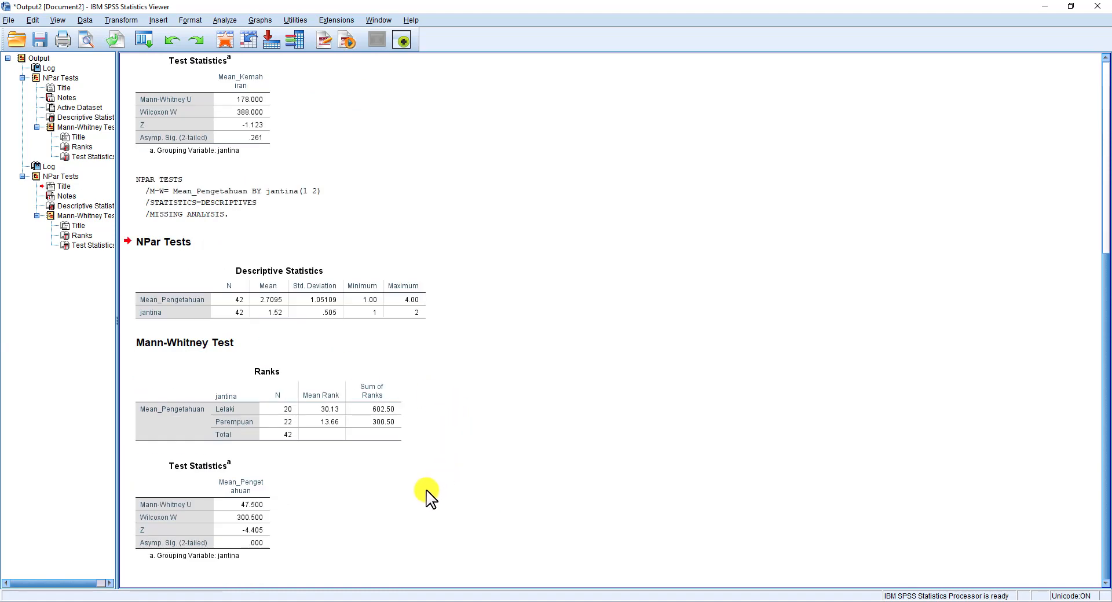